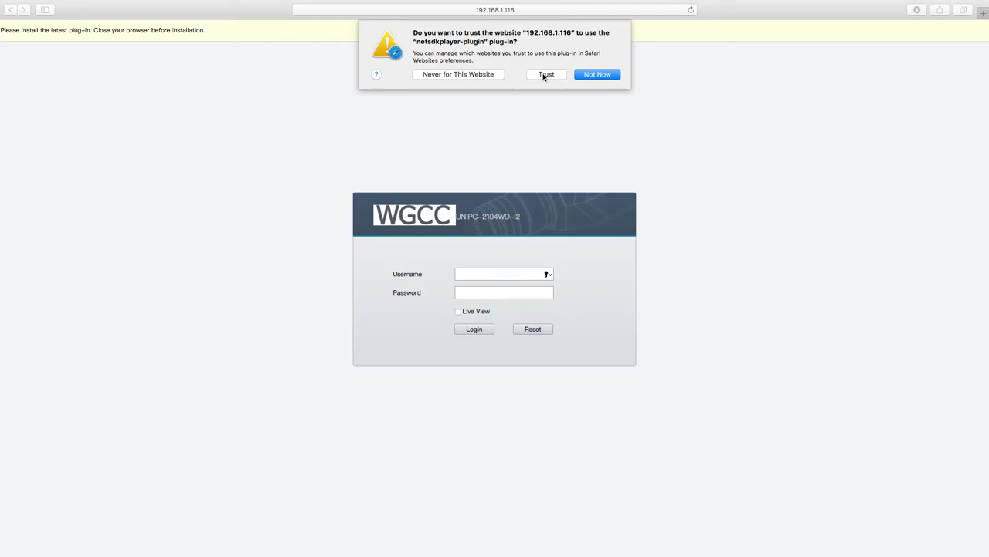
Step: Allow the video plug-in, sign in with the camera's username and password, and open Setup
click(546, 74)
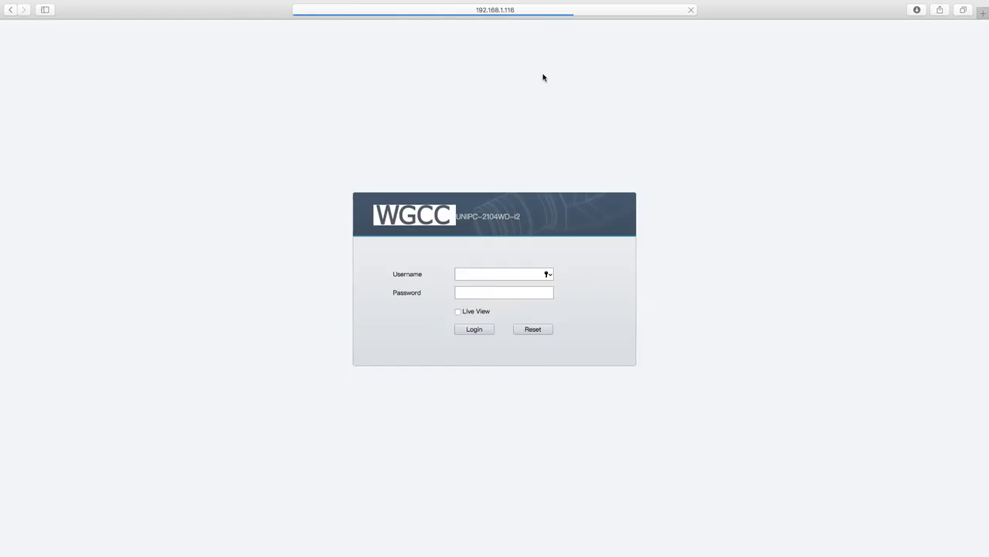
click(473, 276)
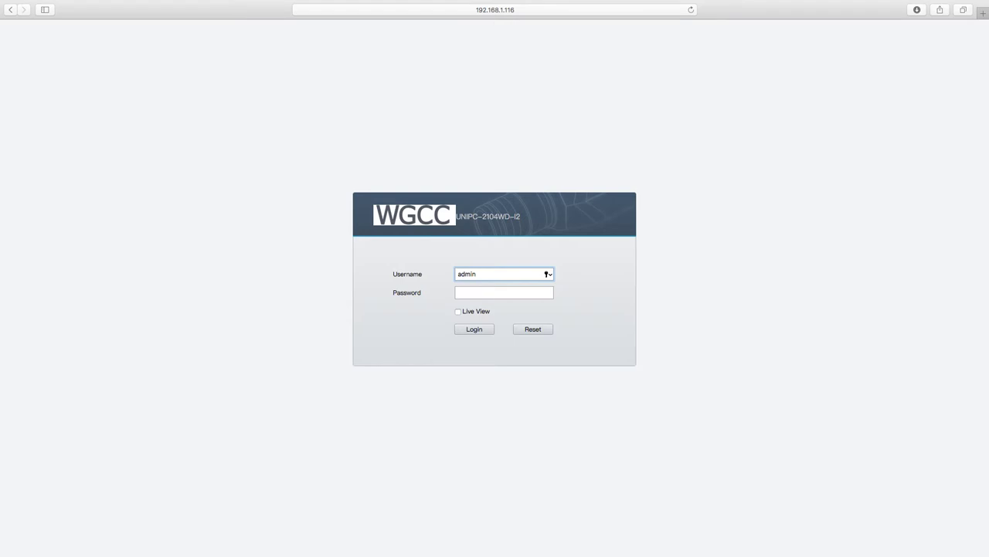
click(504, 293)
text(123456)
key(Return)
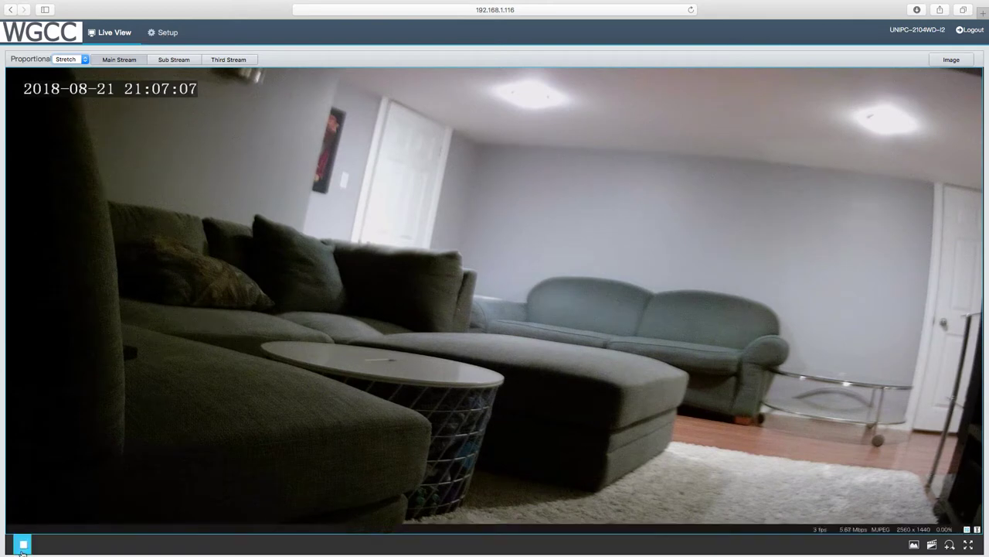
click(162, 33)
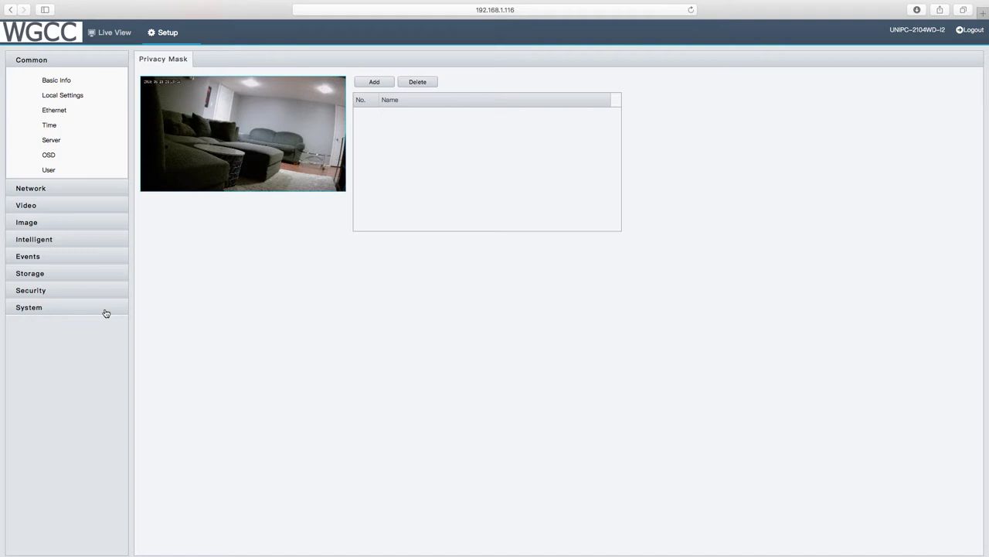
Step: Browse the Common pages: Basic Info, Local Settings, Ethernet, Time, Server, OSD and User
click(56, 80)
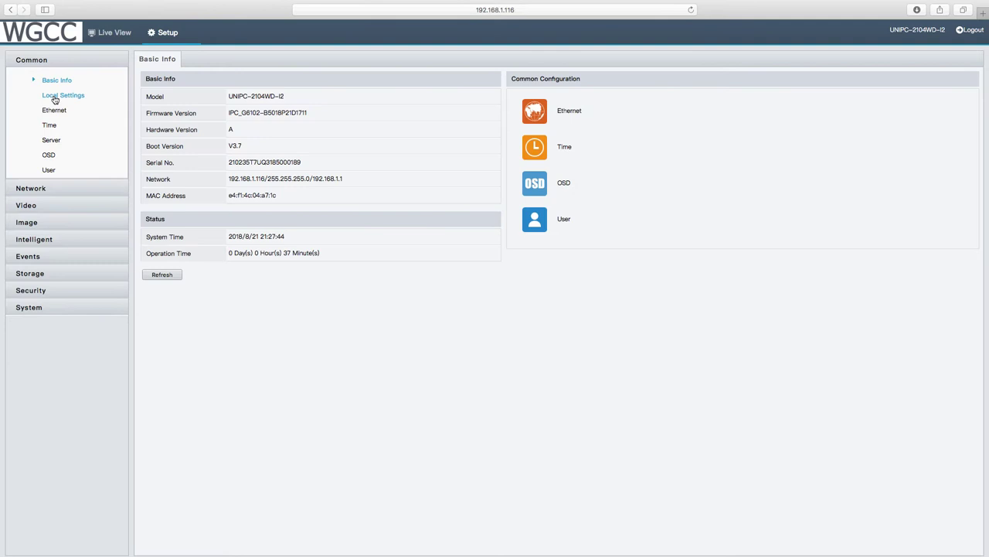
click(55, 97)
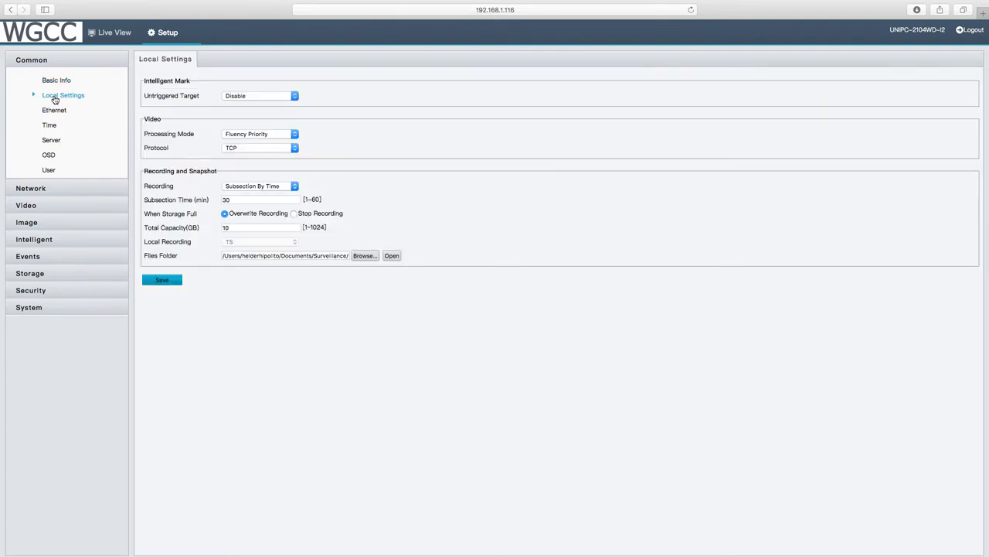
click(53, 113)
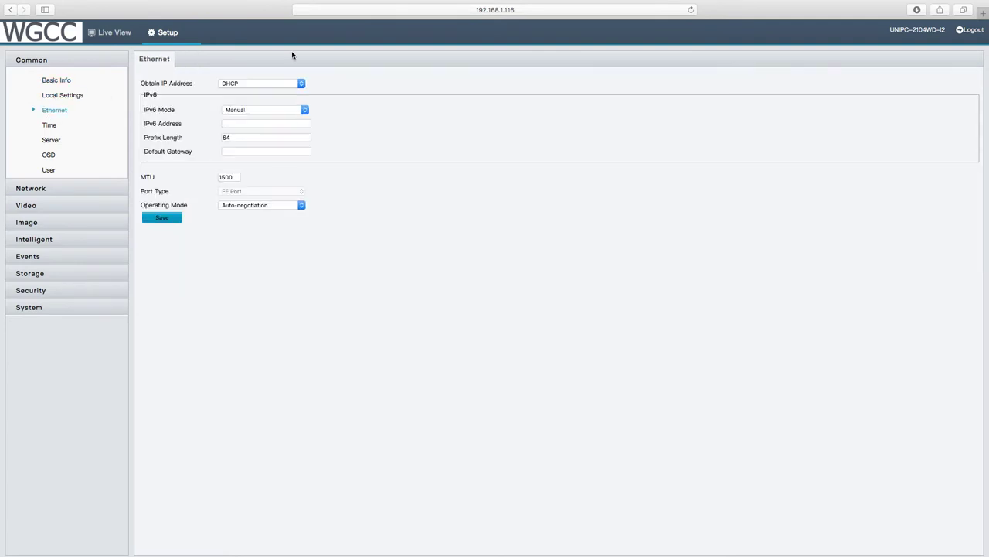
click(52, 131)
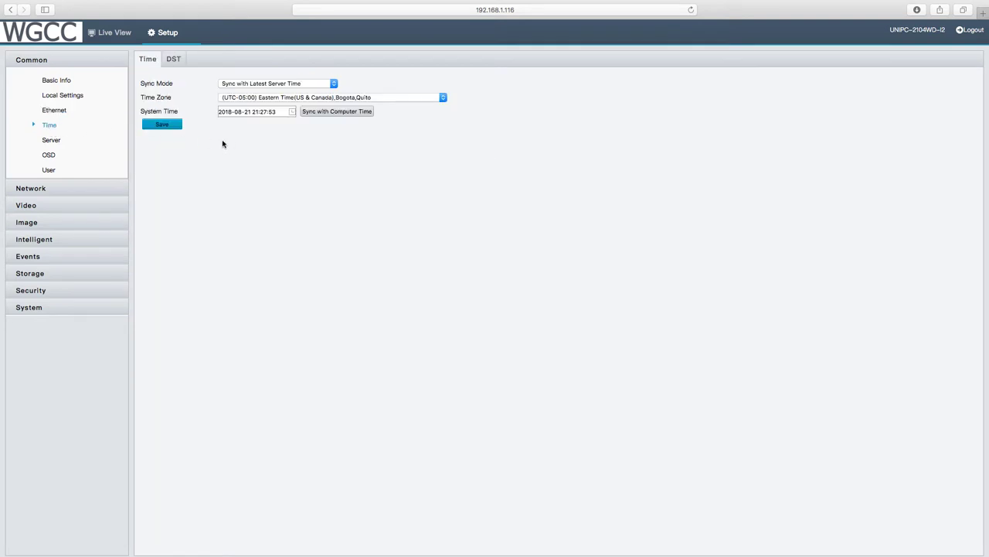
click(52, 142)
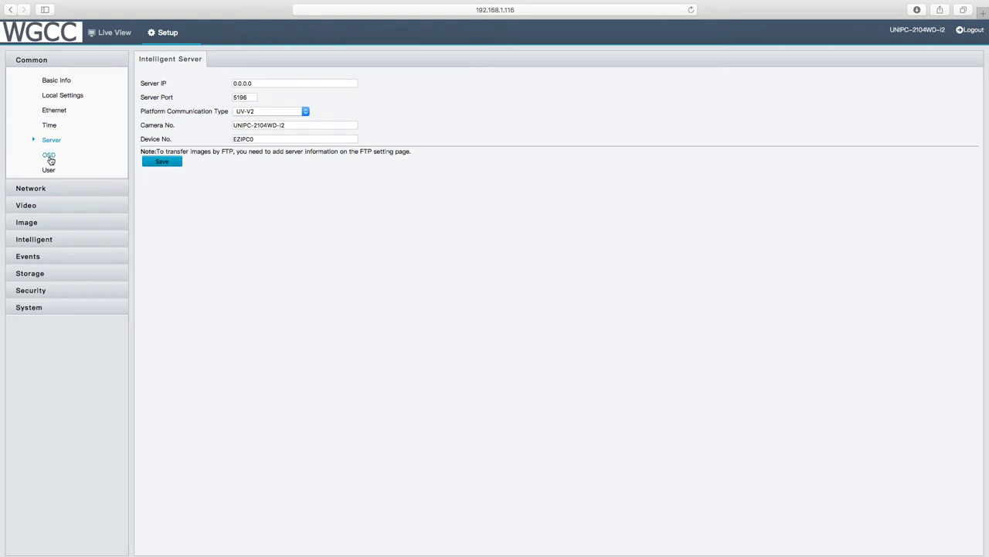
click(49, 157)
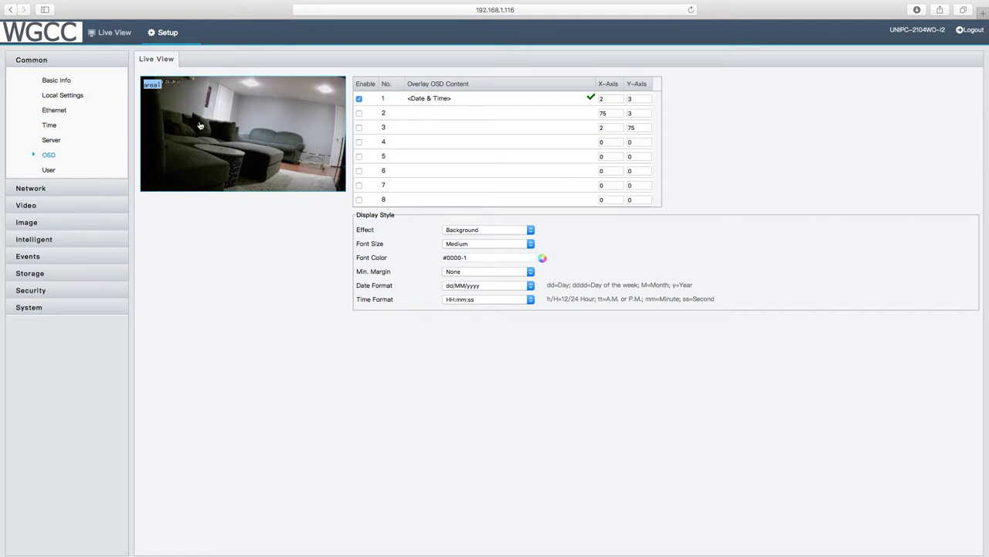
click(51, 171)
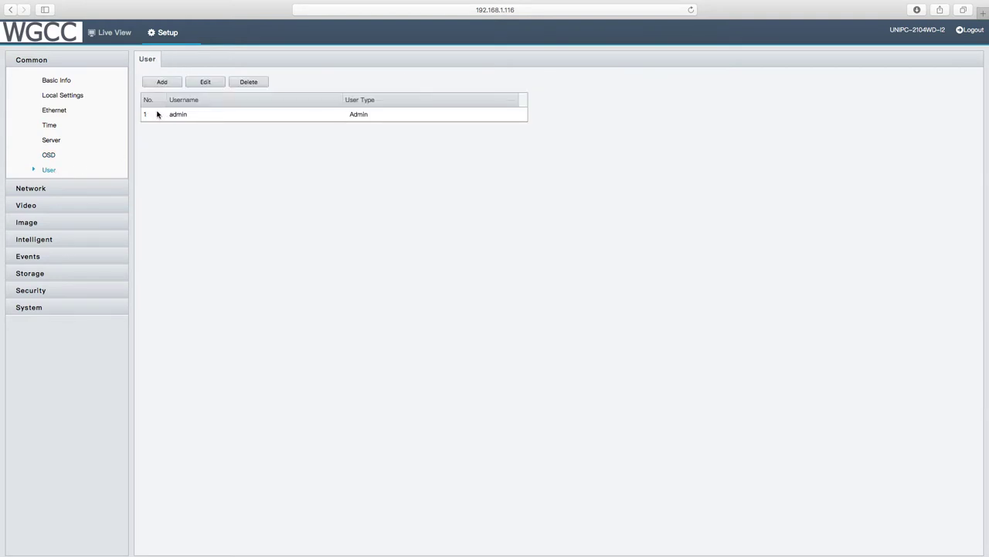
click(37, 190)
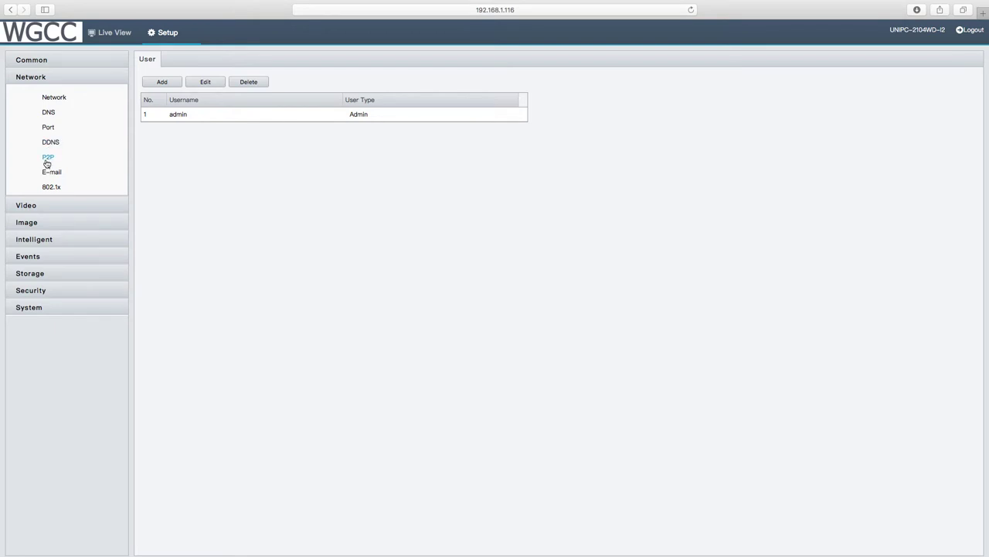
Step: Review the Network P2P page and the E-mail page with SMTP port 25
click(47, 159)
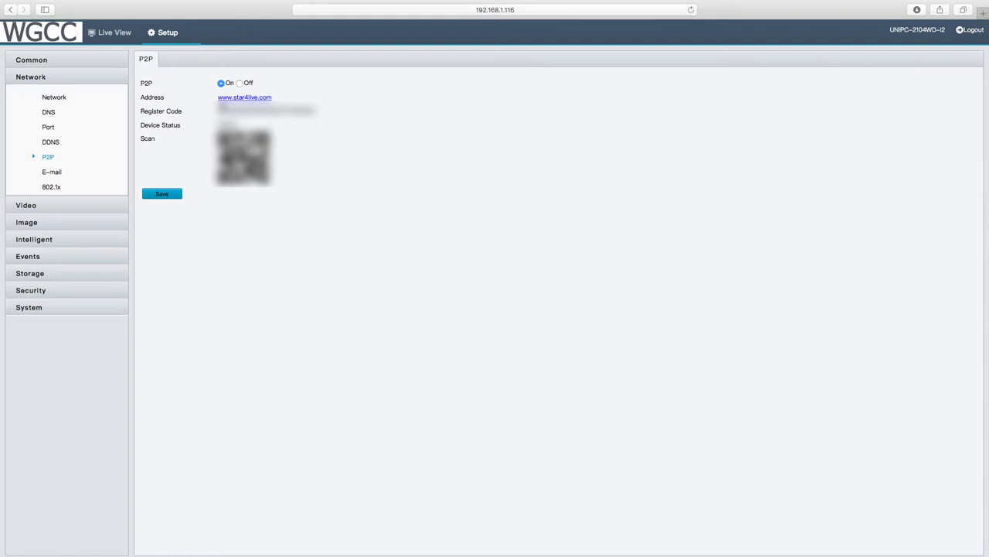
click(53, 173)
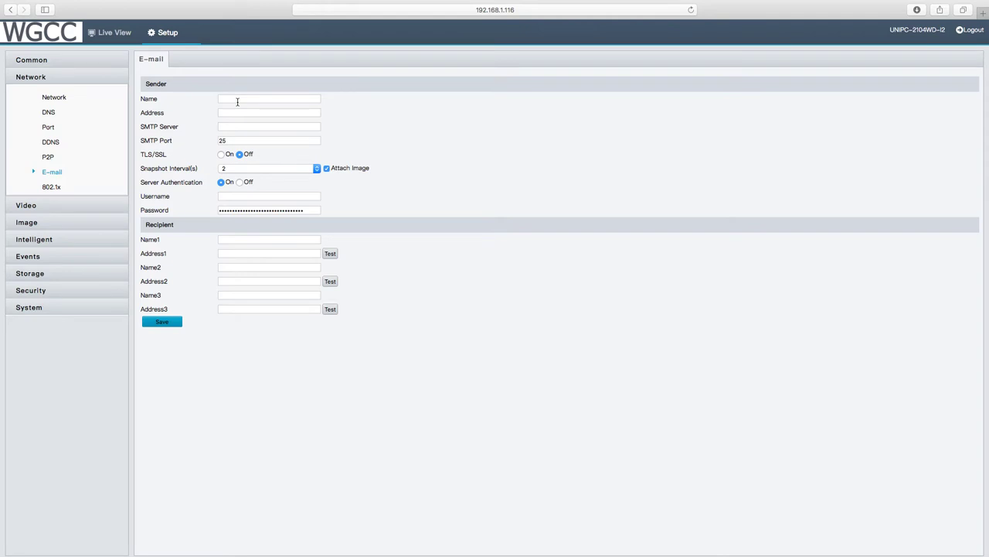
click(35, 211)
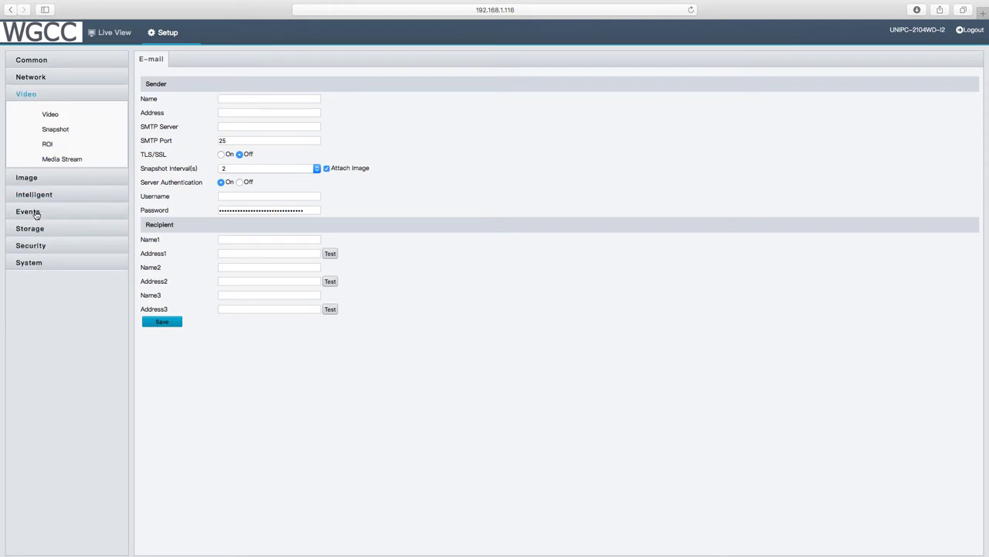
Step: Review the Video, Snapshot, ROI and Media Stream pages under the Video group
click(52, 116)
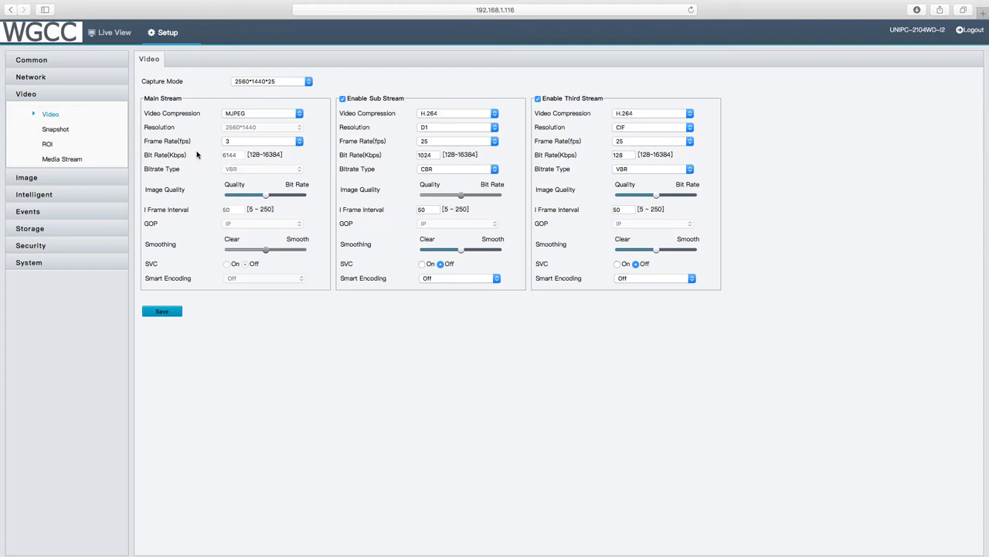
click(57, 130)
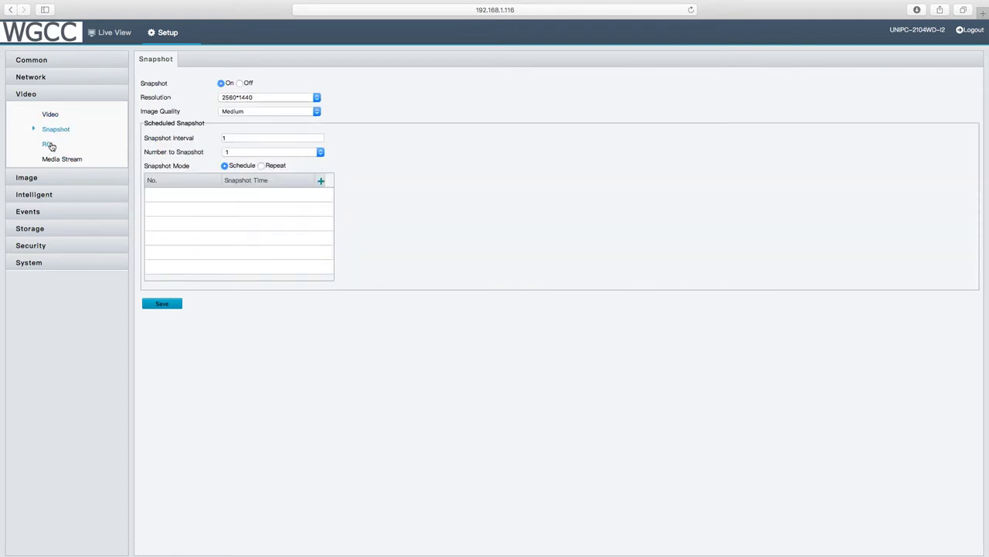
click(49, 145)
click(54, 159)
click(46, 177)
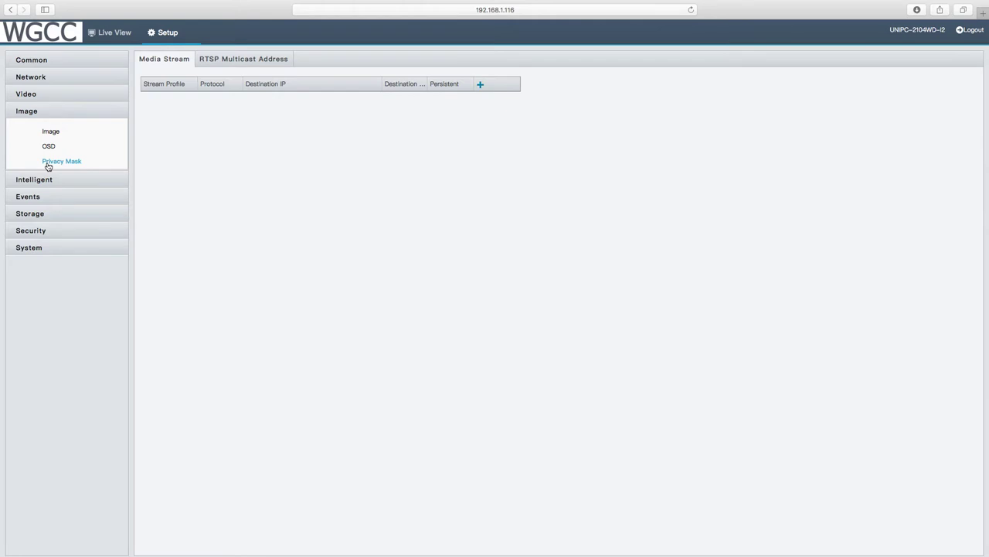
Step: Draw a trial Mask1 over the picture's left edge, then delete it again
click(48, 164)
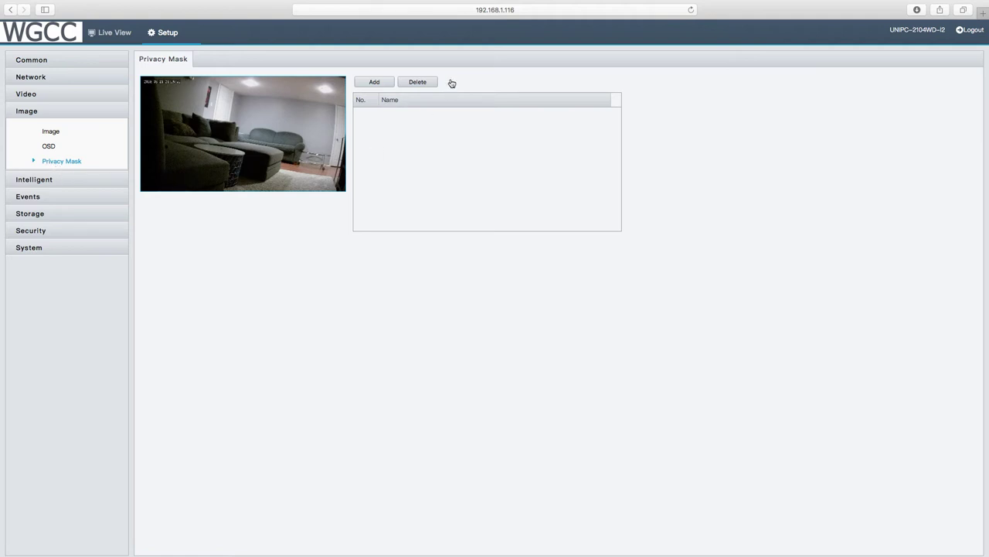
click(377, 84)
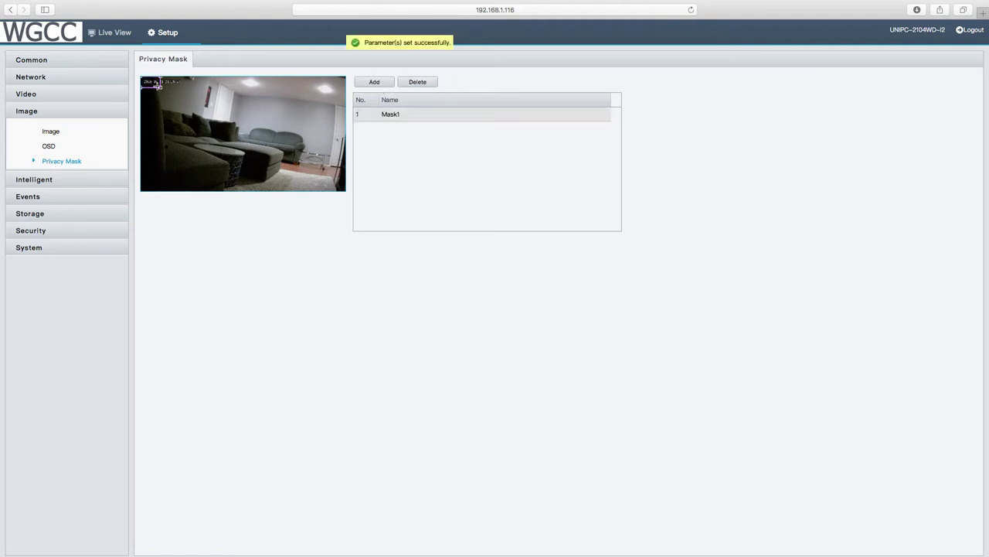
drag(161, 88, 173, 192)
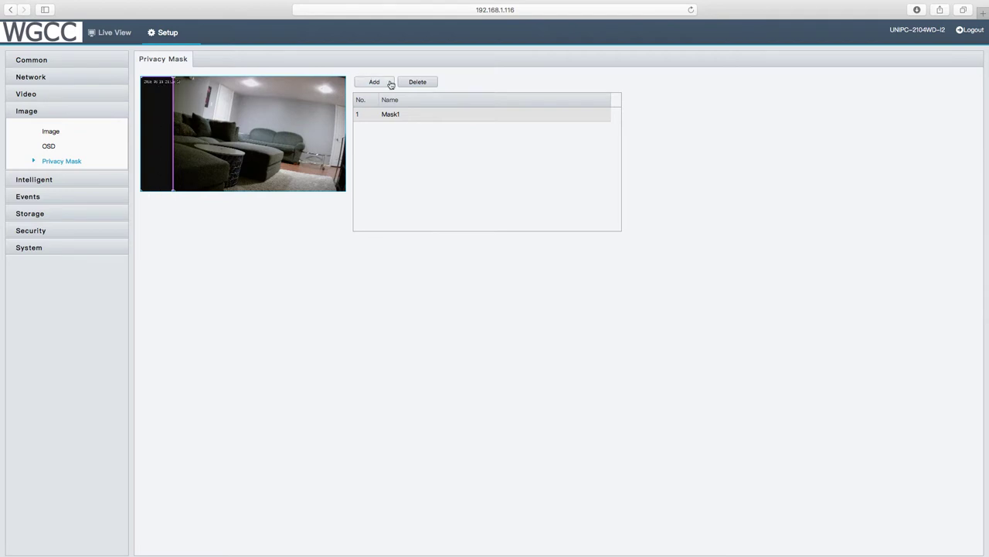
click(417, 81)
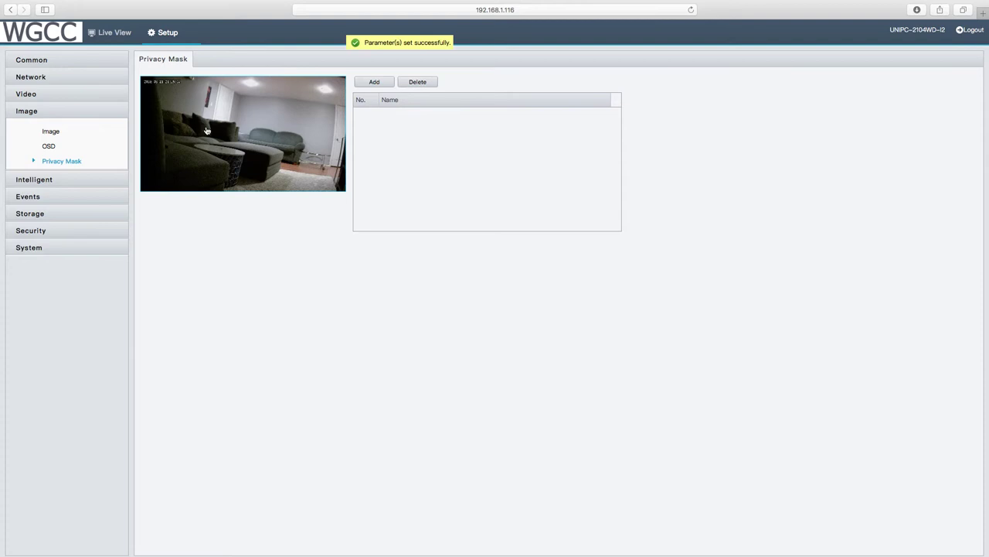
click(47, 180)
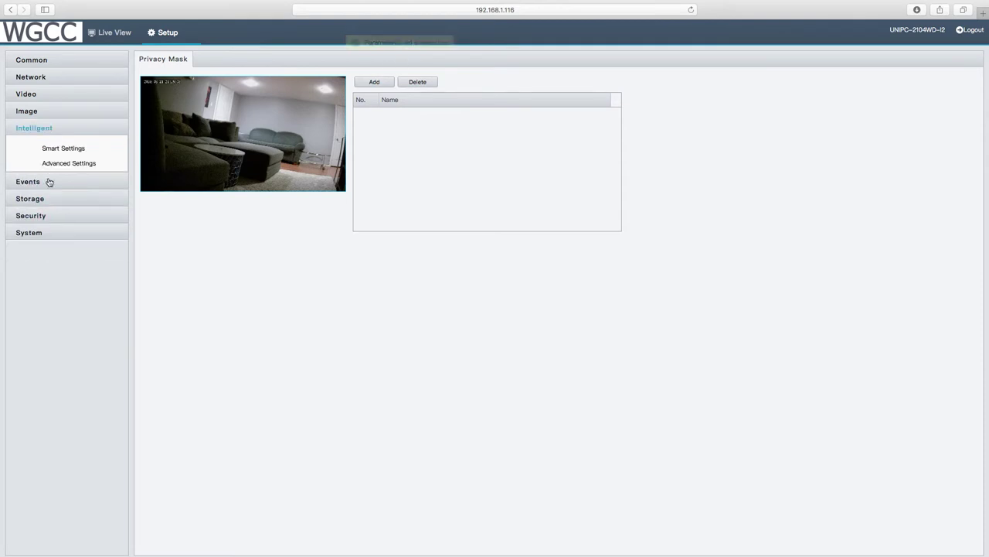
Step: Check Smart Settings and Advanced Settings, showing original clarity 70 and thumbnail clarity 99
click(65, 149)
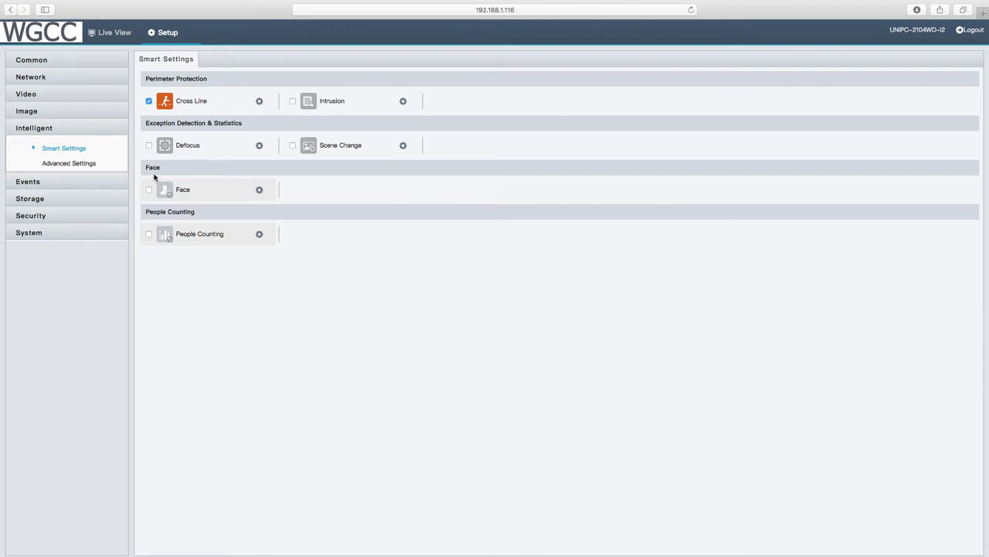
click(69, 164)
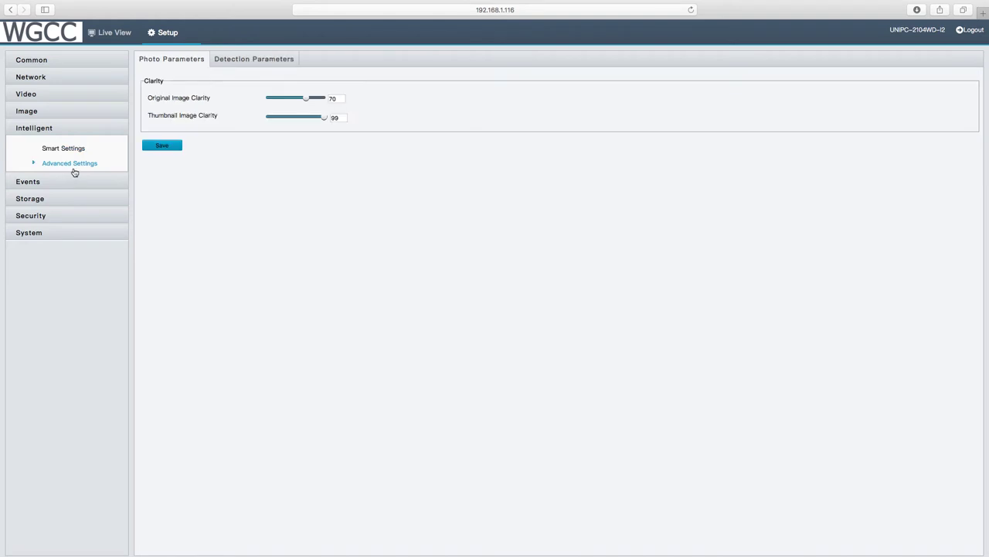
click(51, 183)
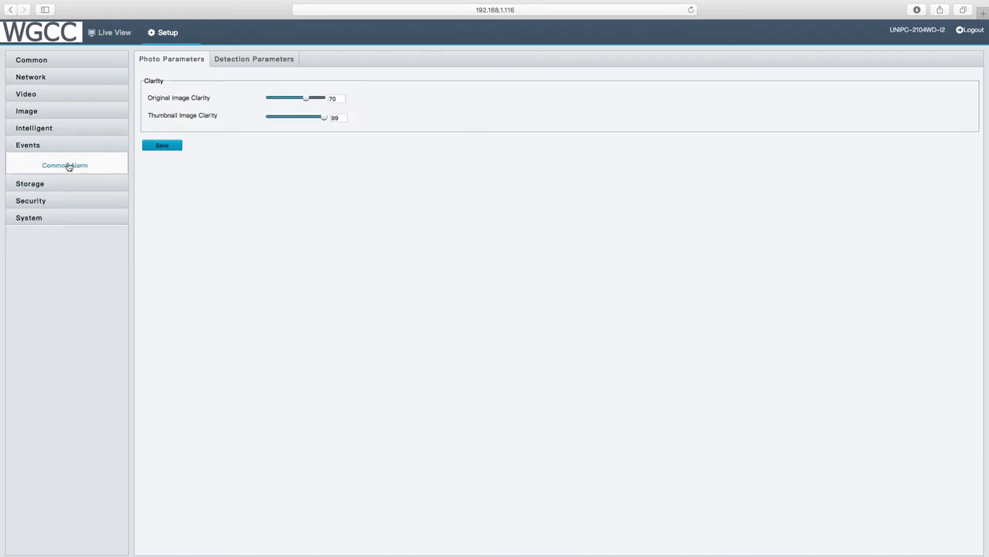
Step: Review the Common Alarm motion detection area and weekly arming schedule
click(68, 166)
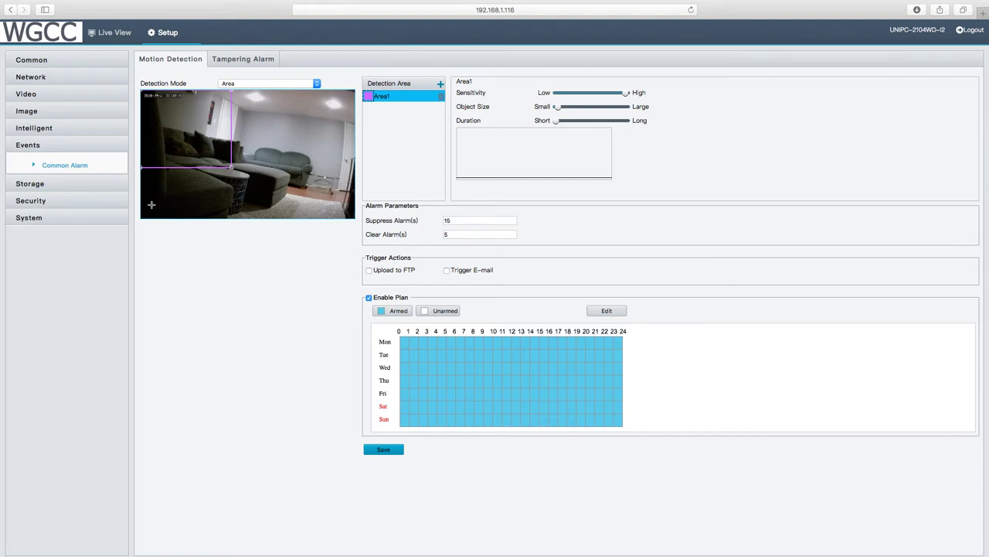
click(35, 188)
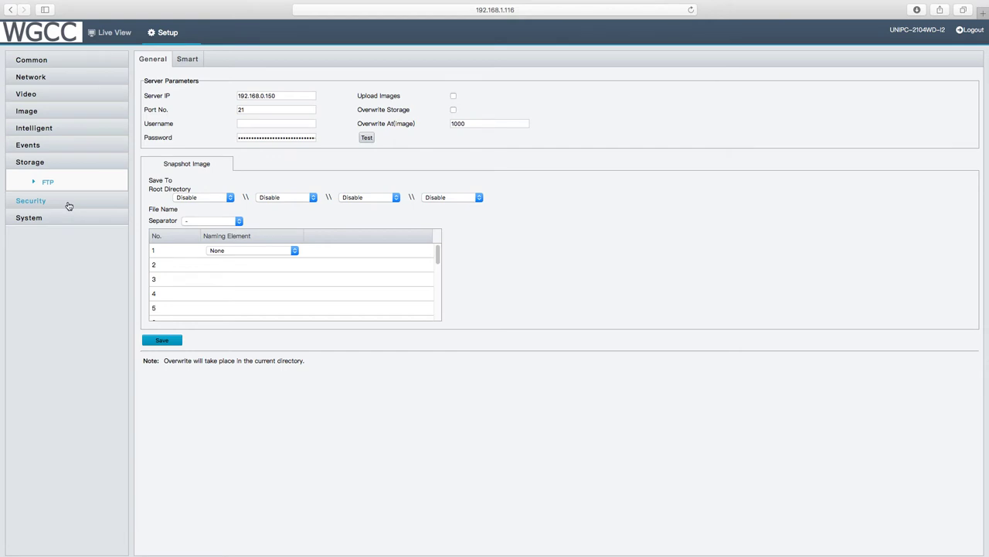
Step: View the Security pages: Network Security with HTTPS off and Watermark turned off
click(68, 203)
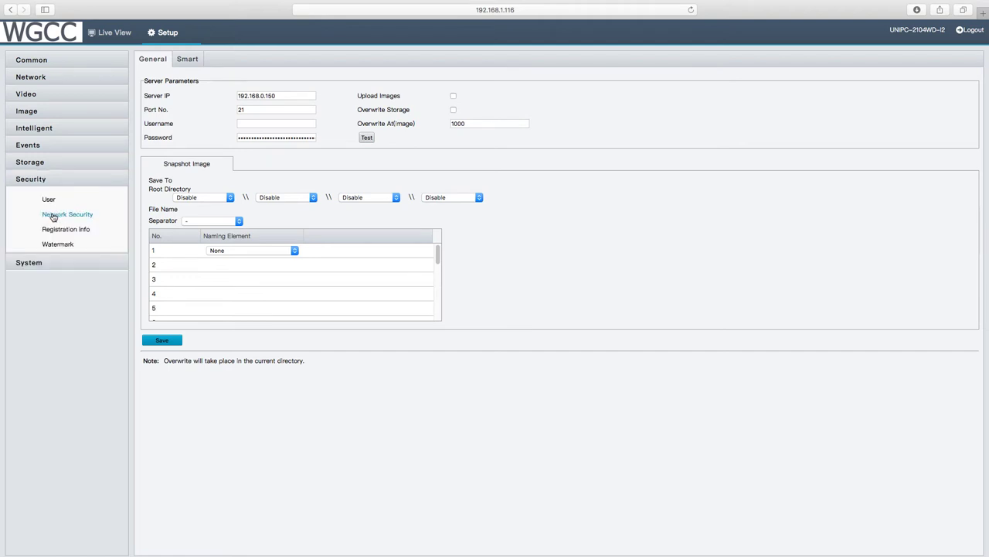
click(86, 216)
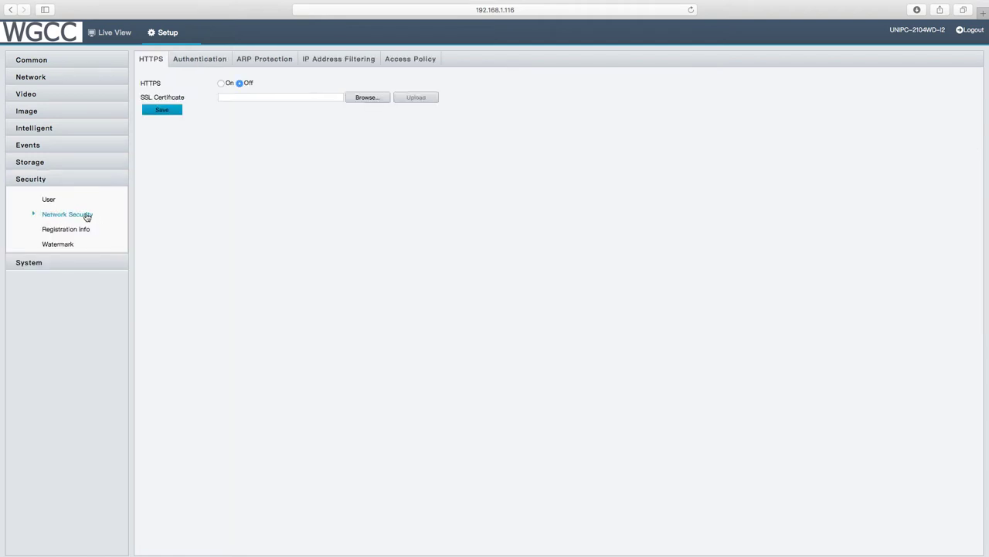
click(64, 249)
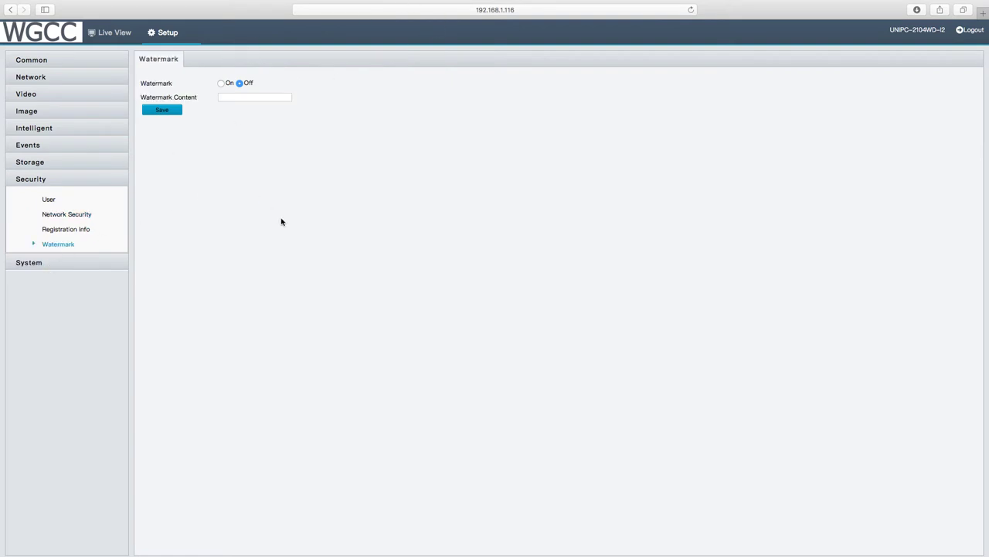
click(39, 266)
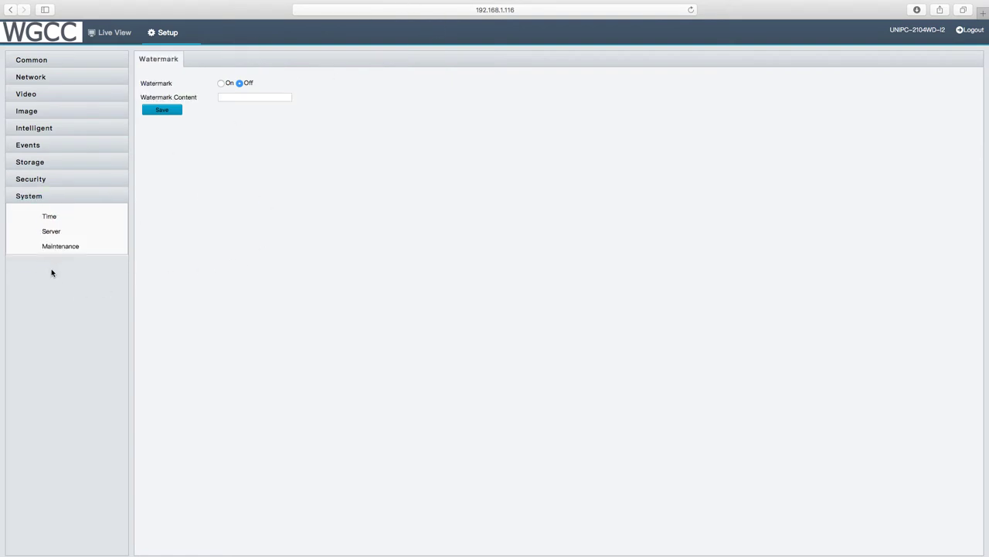
Step: Visit the System Time, Server and Maintenance pages
click(50, 217)
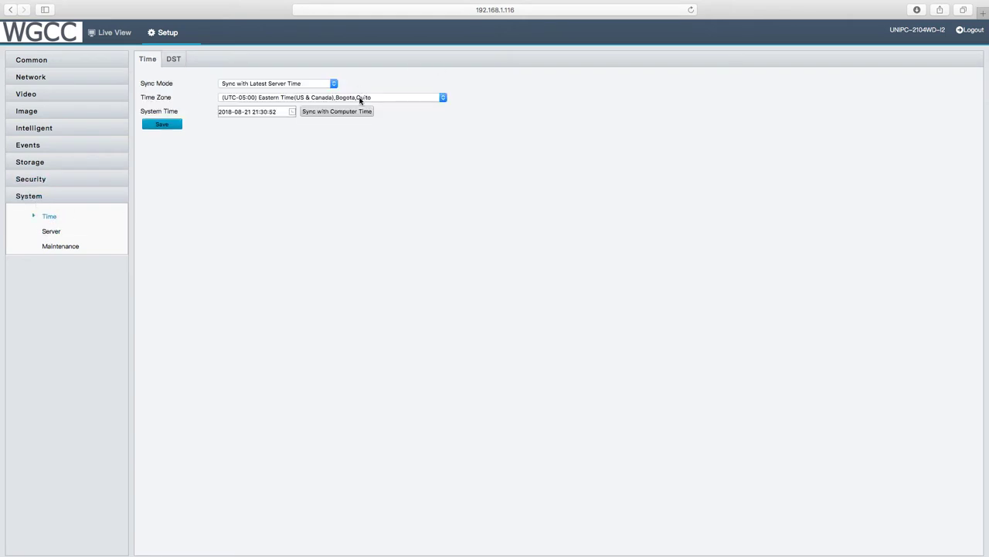
click(52, 232)
click(61, 246)
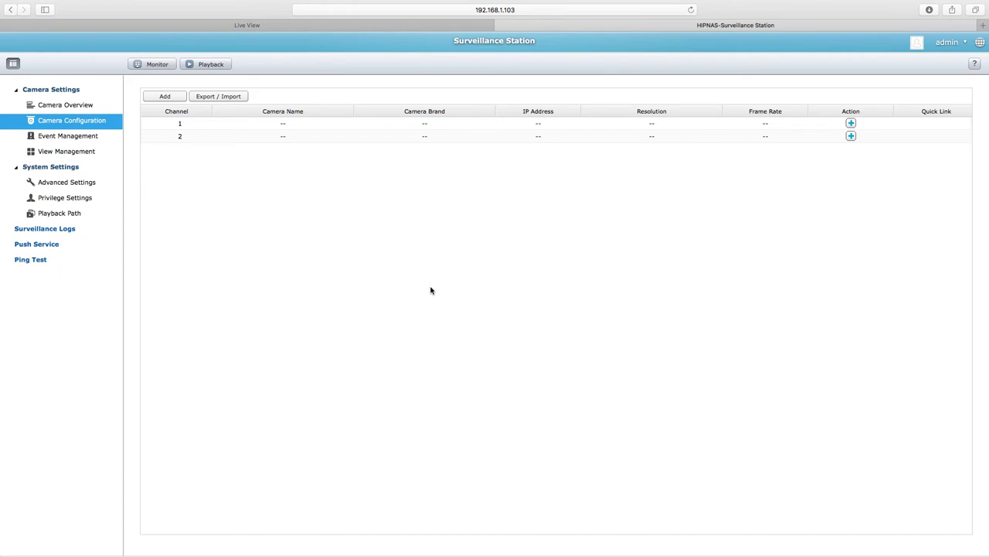
Step: Launch the Add a camera wizard from QNAP's Camera Configuration page
click(165, 97)
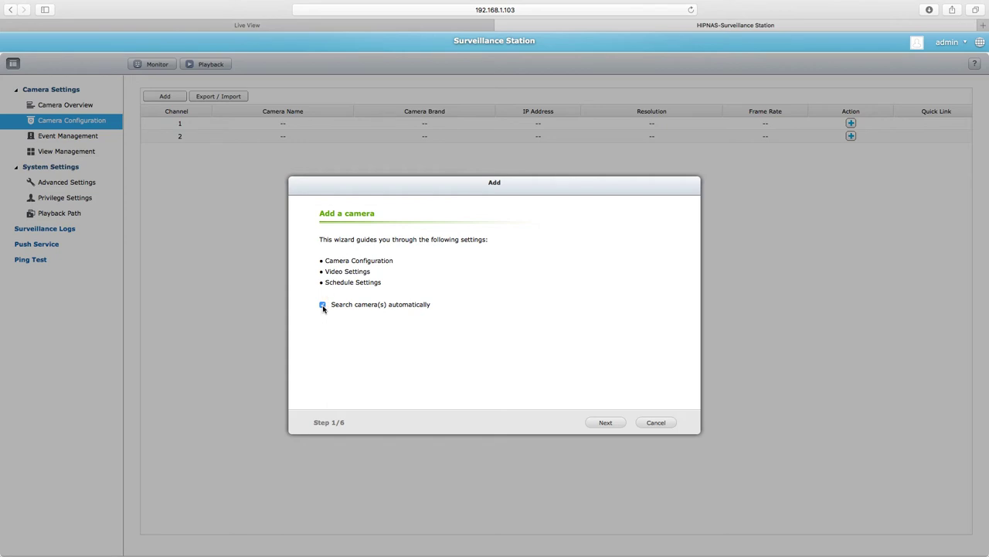
Step: Keep Channel1 and choose ONVIF as the camera brand
click(606, 424)
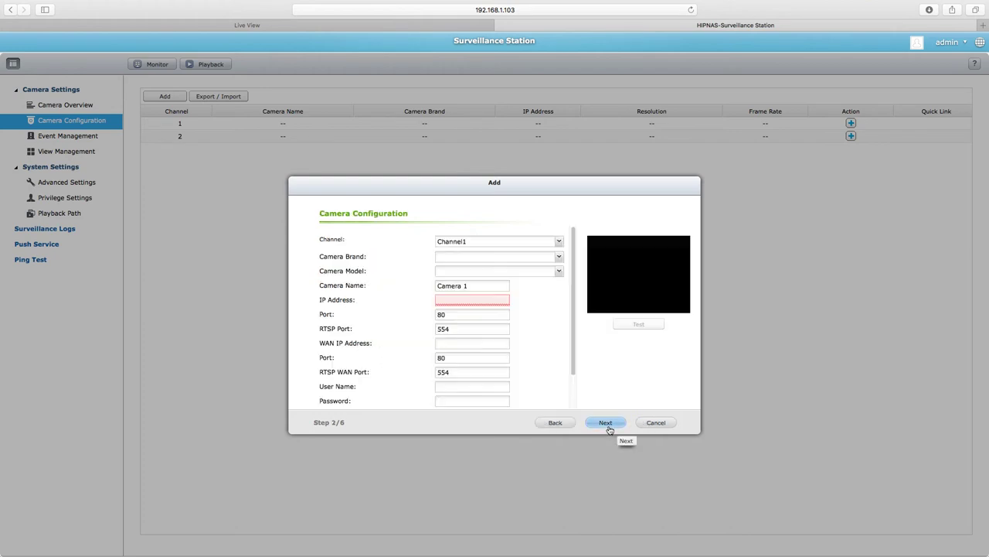
click(460, 244)
click(459, 248)
click(447, 259)
click(559, 259)
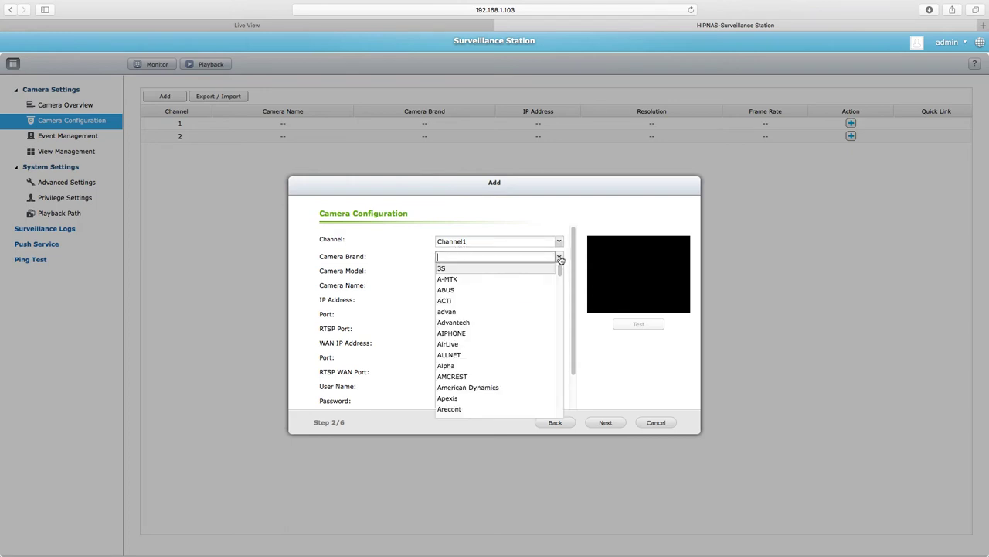
scroll(467, 330, down, 10)
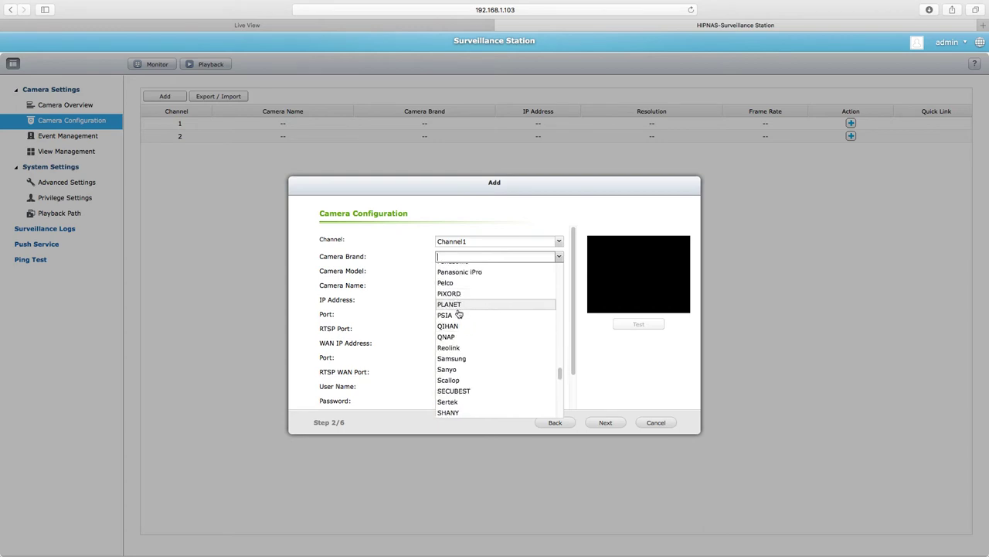
scroll(458, 312, up, 1)
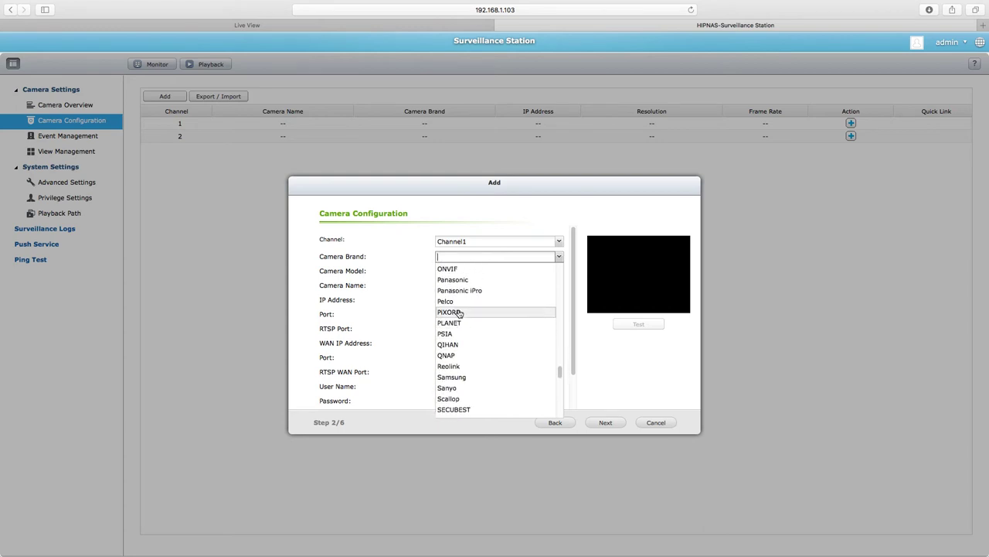
click(448, 269)
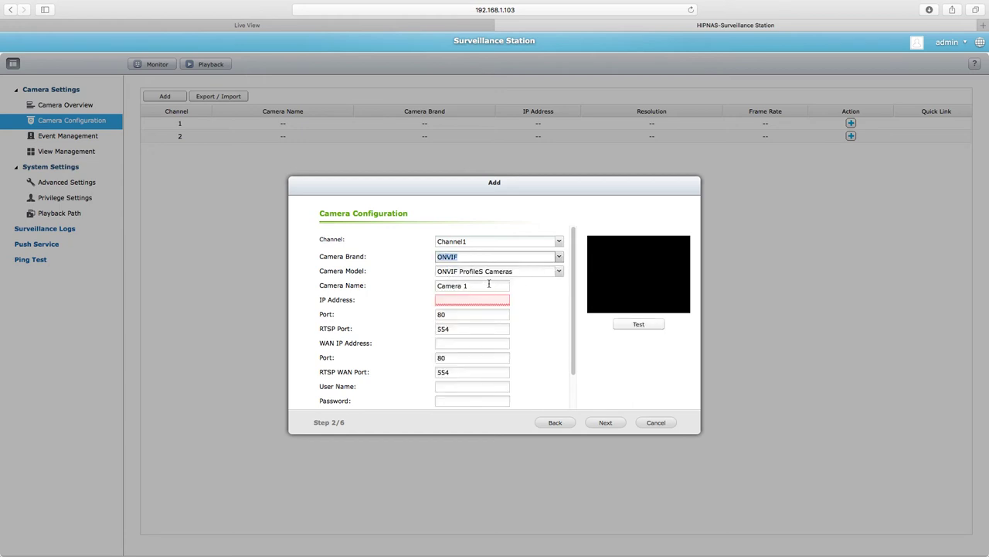
Step: Name the camera POE at 192.168.1.116, enter its user name and password, and test the connection
triple_click(488, 283)
text(POE)
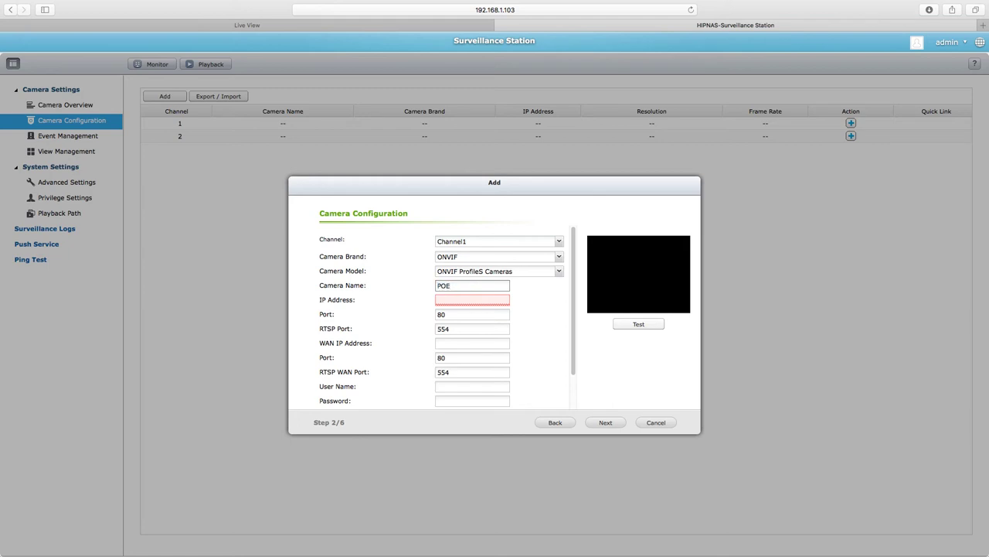
click(472, 300)
text(192.168.1.116)
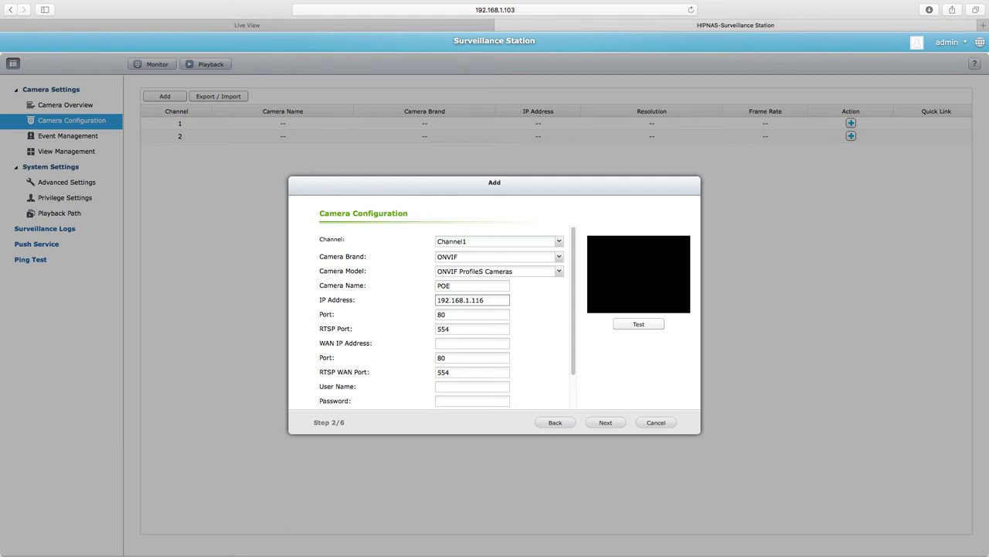
click(454, 386)
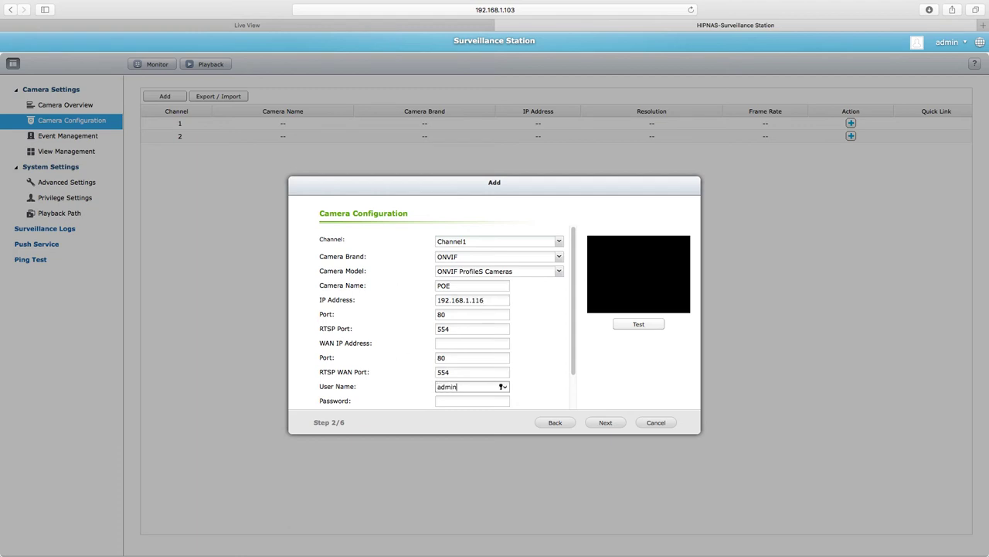
key(Tab)
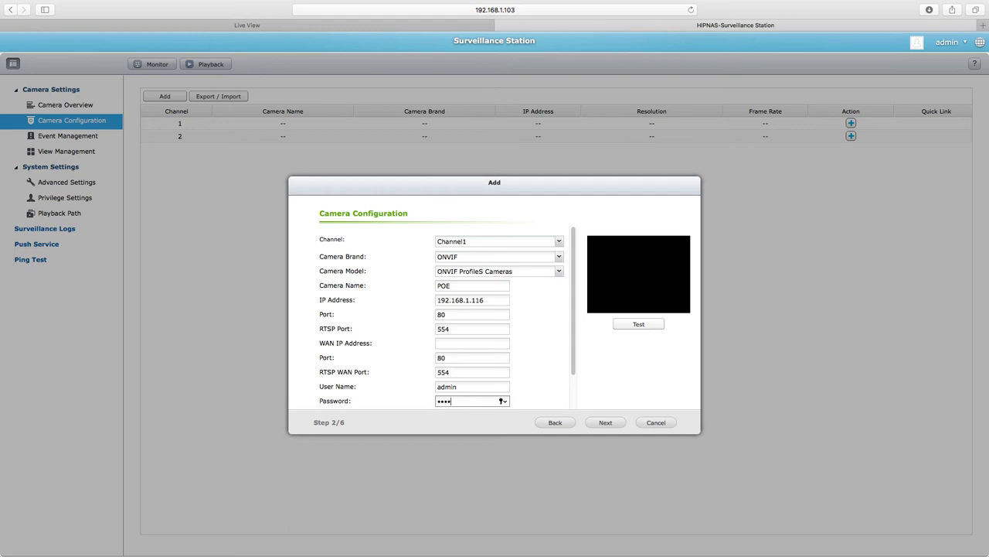
click(643, 327)
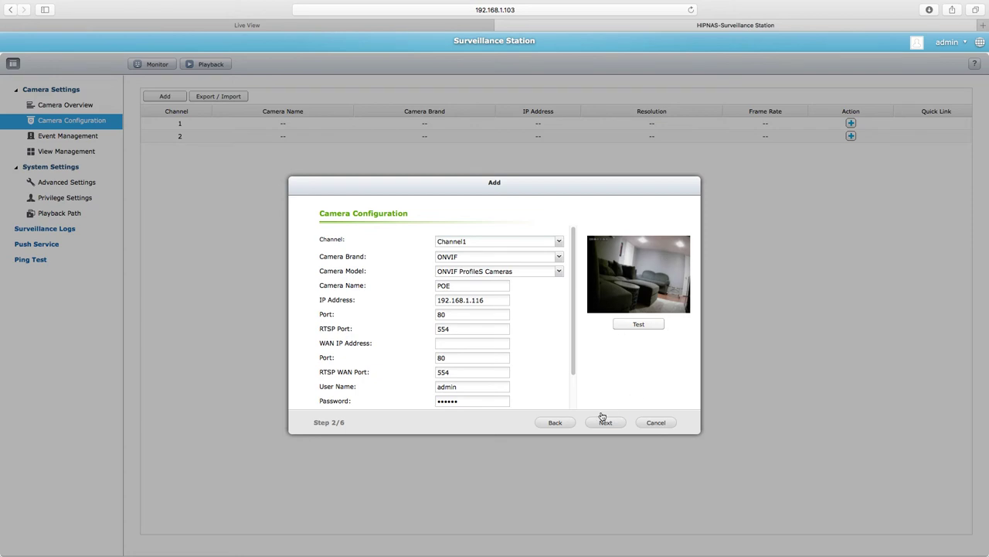
Step: Set the video frame rate to 5 fps
click(602, 423)
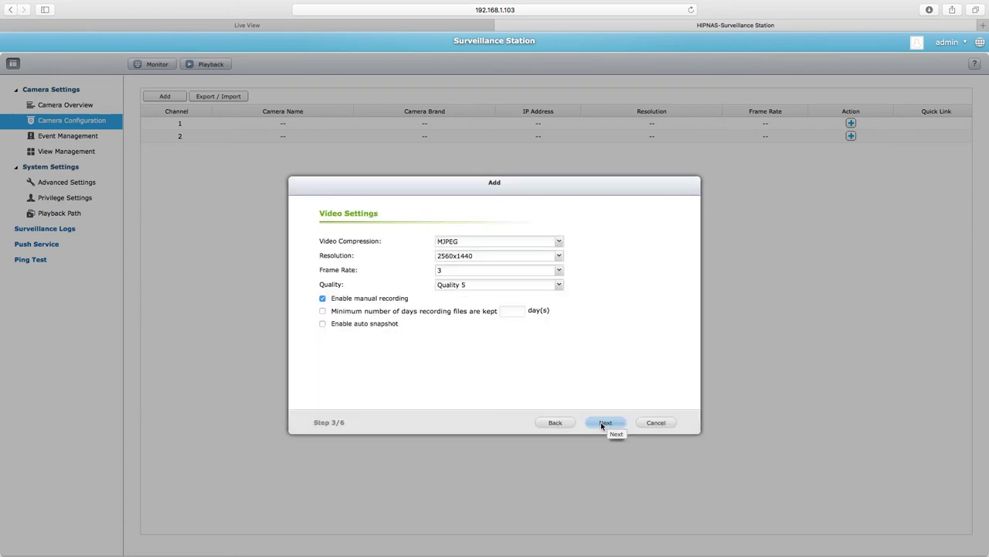
click(467, 288)
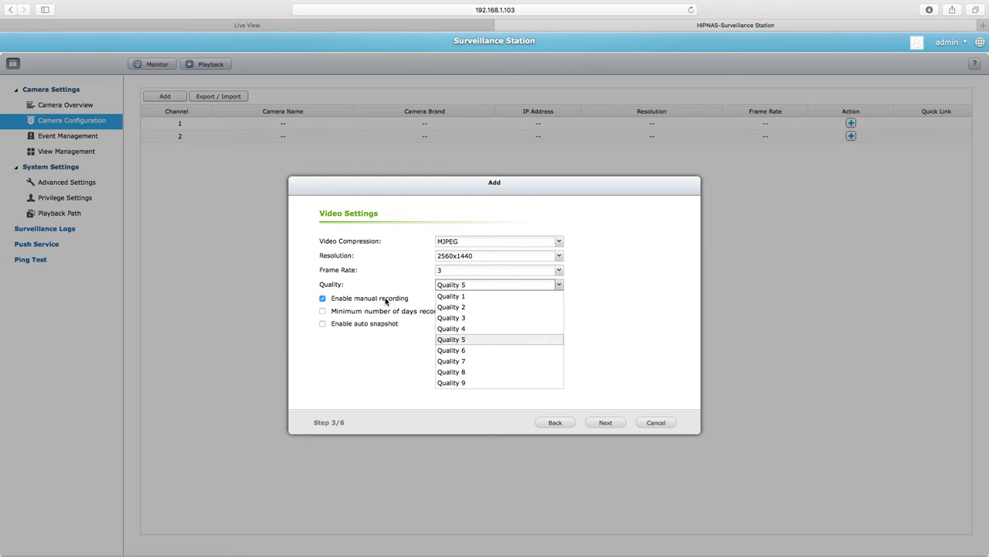
click(447, 272)
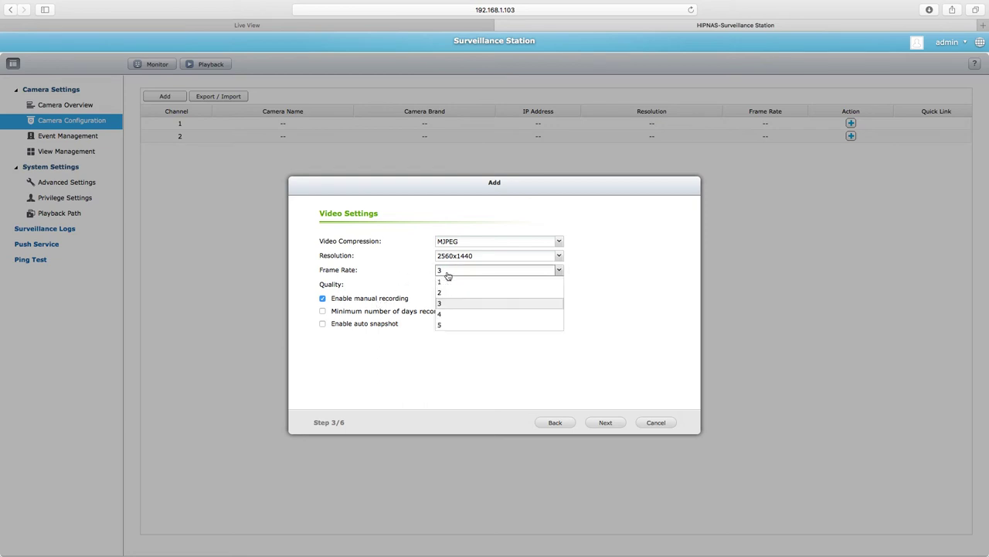
click(445, 325)
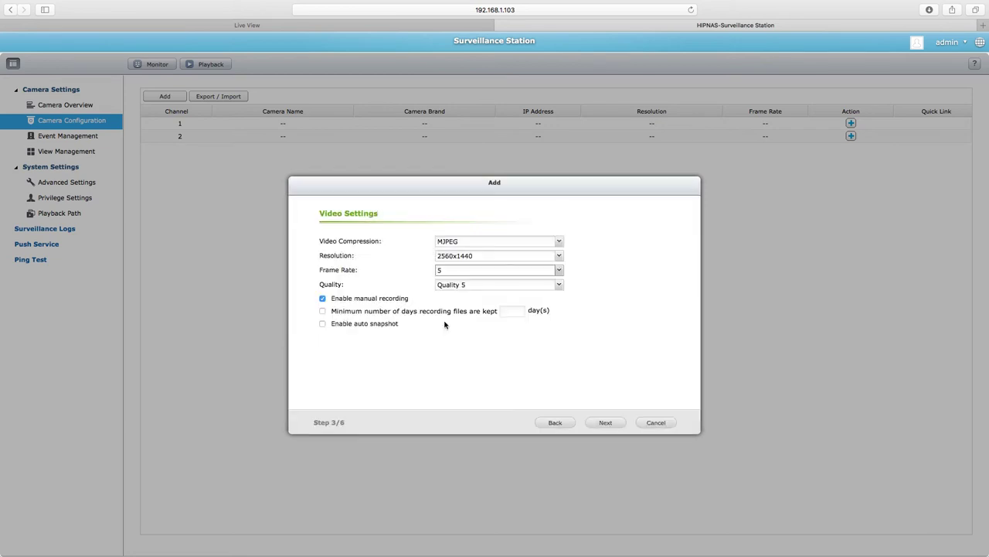
Step: Accept the recording schedule, confirm the settings, and finish adding the camera
click(604, 424)
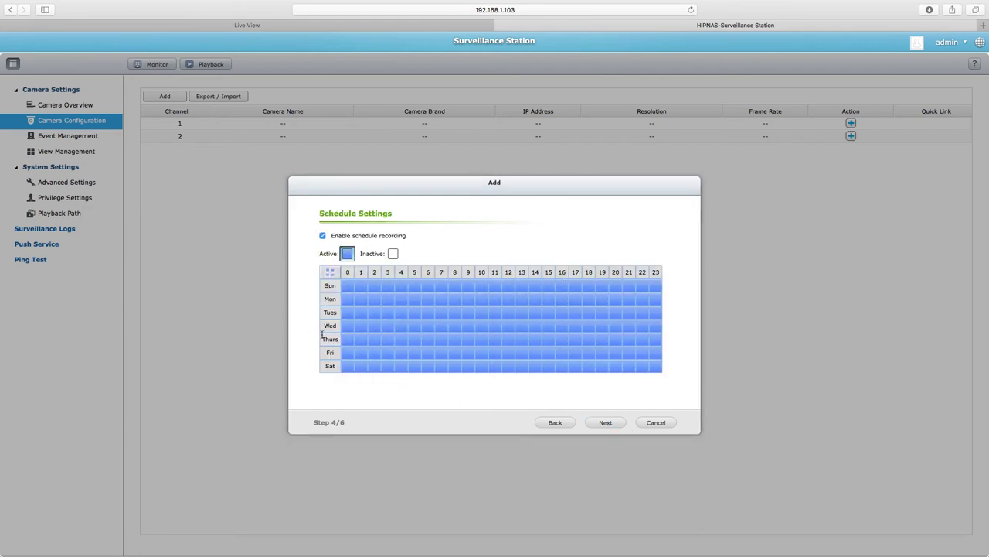
click(612, 424)
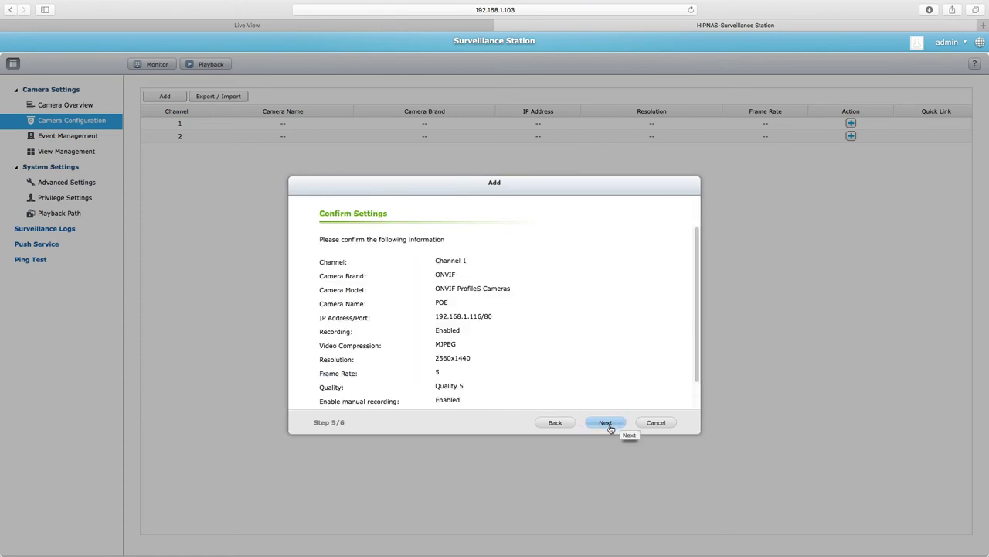
click(608, 426)
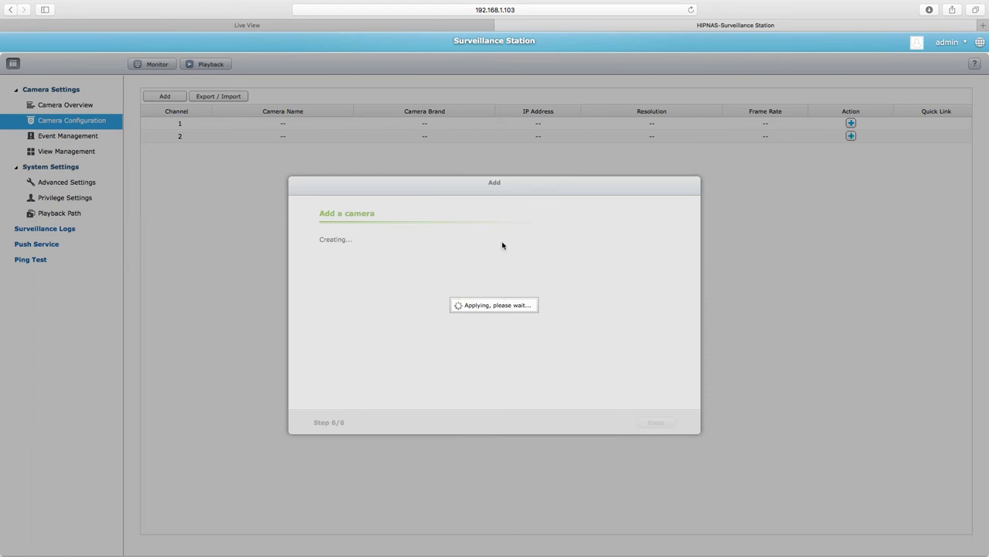
click(655, 424)
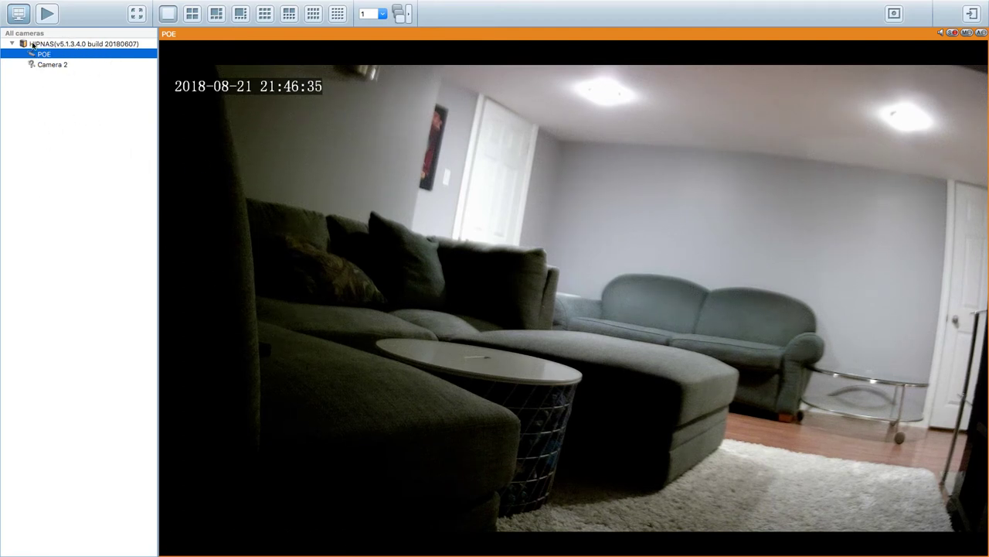
mouse_move(521, 170)
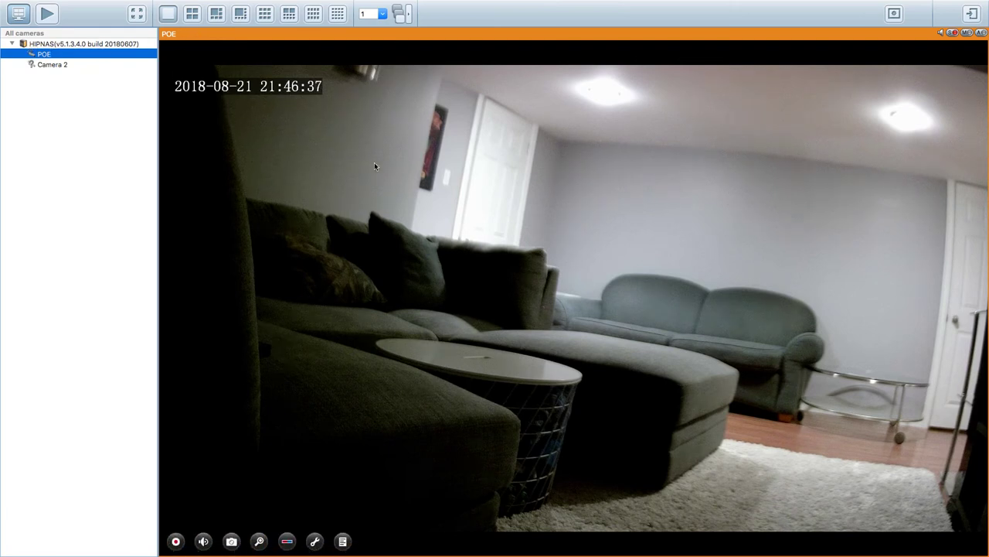